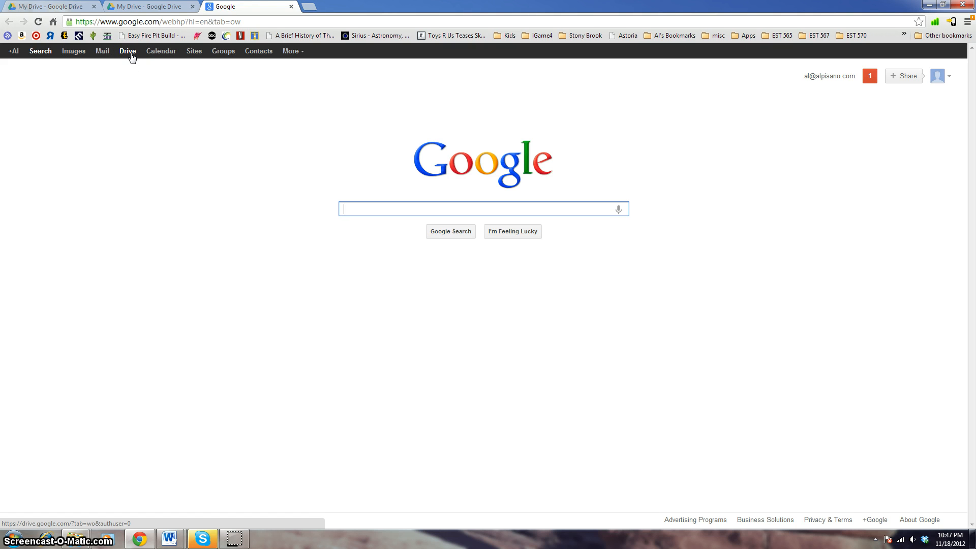
- Open Google Drive, show the item types that can be created, and close the list without creating anything
{"action": "left_click", "coordinate": [130, 55]}
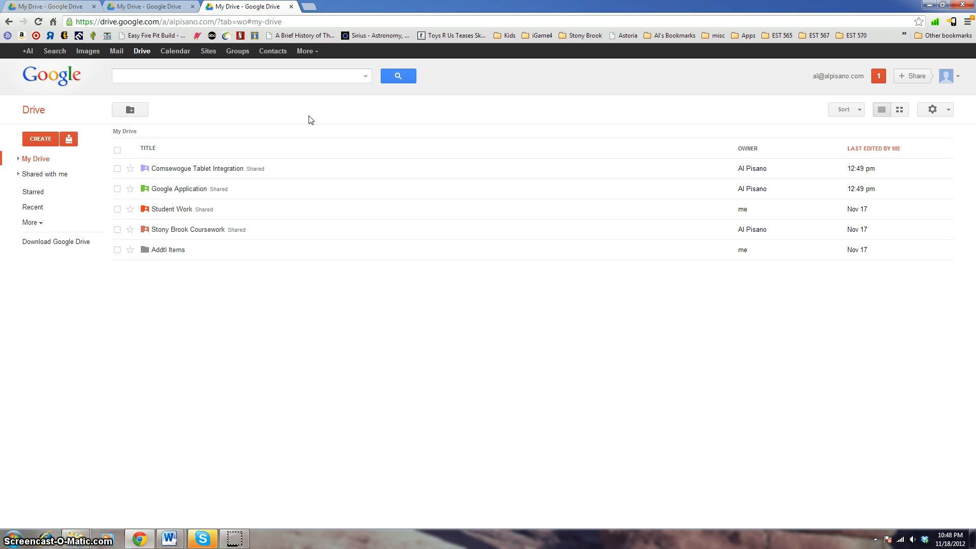
{"action": "left_click", "coordinate": [31, 140]}
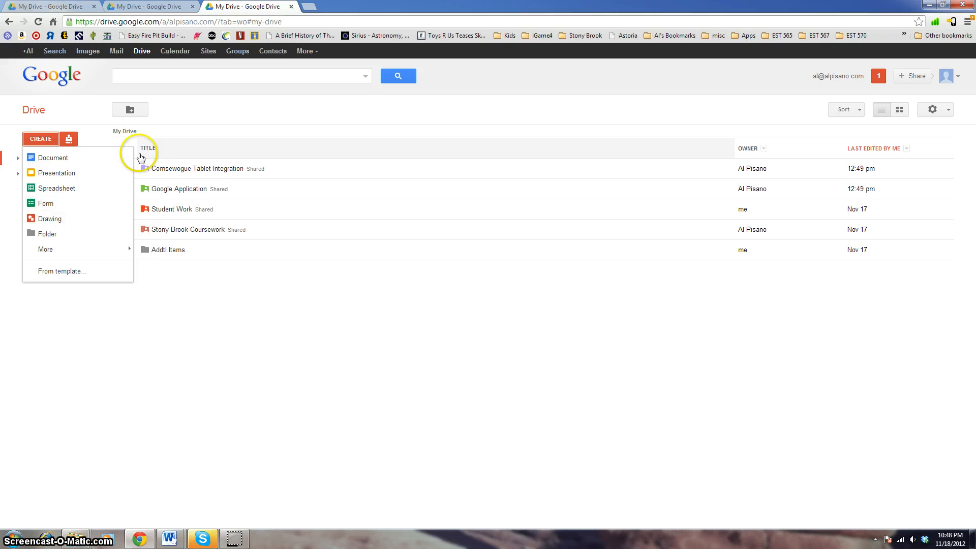
{"action": "left_click", "coordinate": [242, 104]}
{"action": "left_click", "coordinate": [346, 116]}
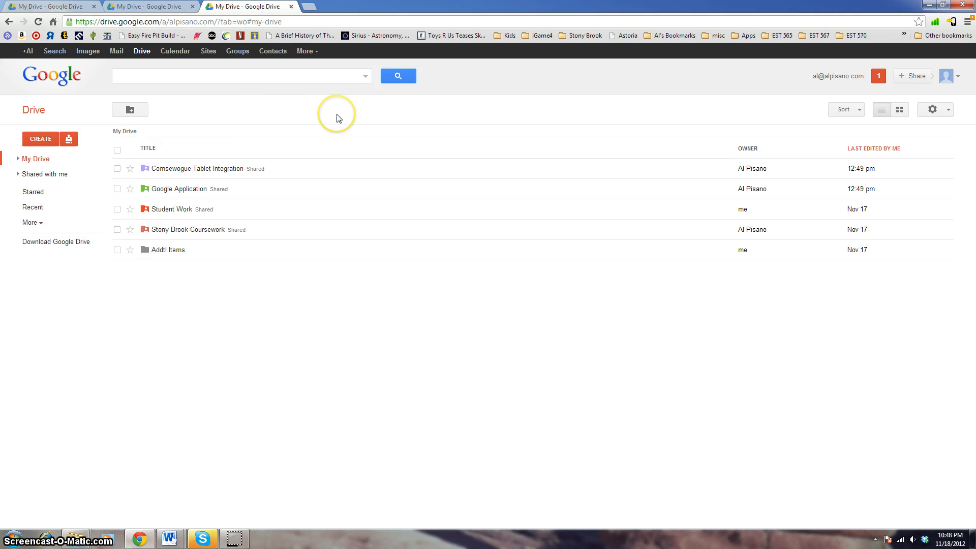
{"action": "left_click", "coordinate": [332, 113]}
{"action": "left_click", "coordinate": [313, 120]}
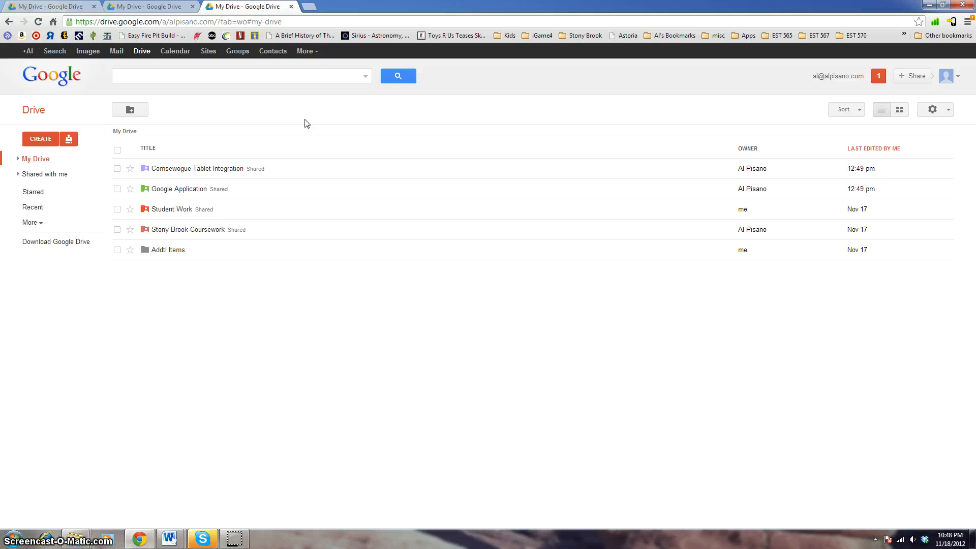
{"action": "left_click", "coordinate": [304, 132]}
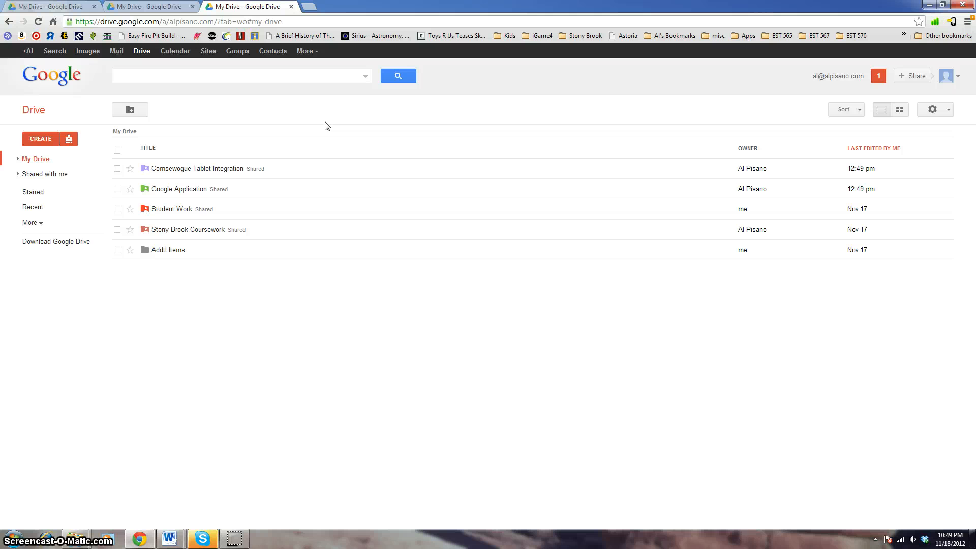
{"action": "left_click", "coordinate": [316, 135]}
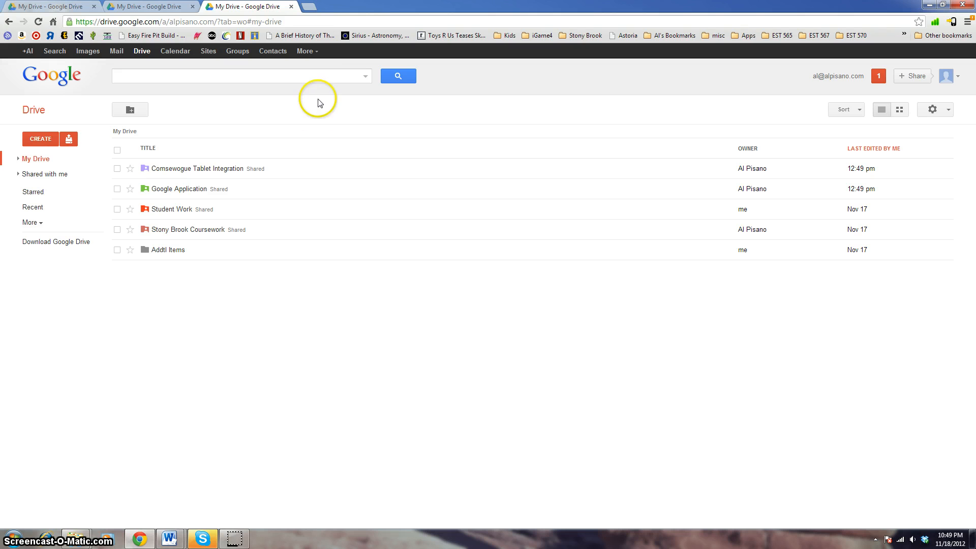
- Open the Student 1 folder inside Student Work and review its sharing settings
{"action": "left_click", "coordinate": [172, 210]}
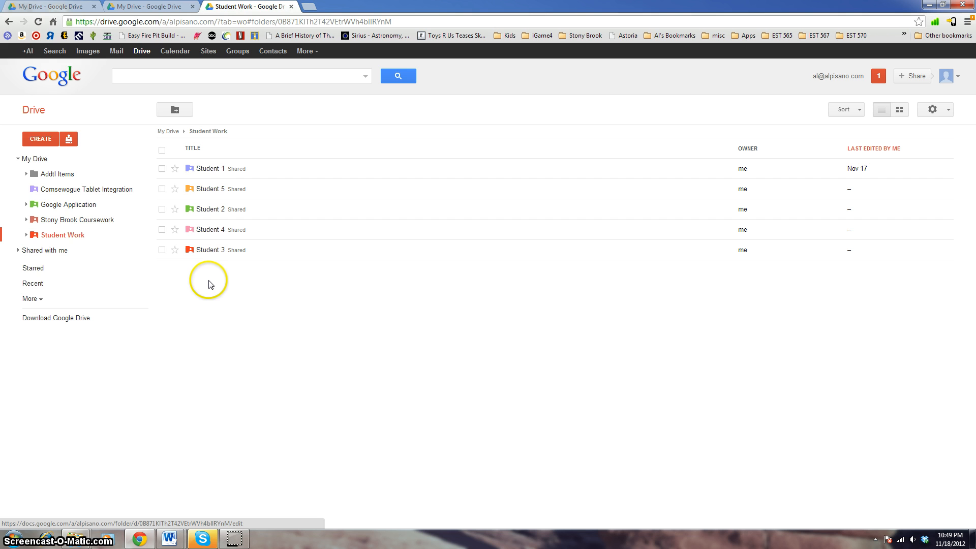
{"action": "left_click", "coordinate": [214, 173]}
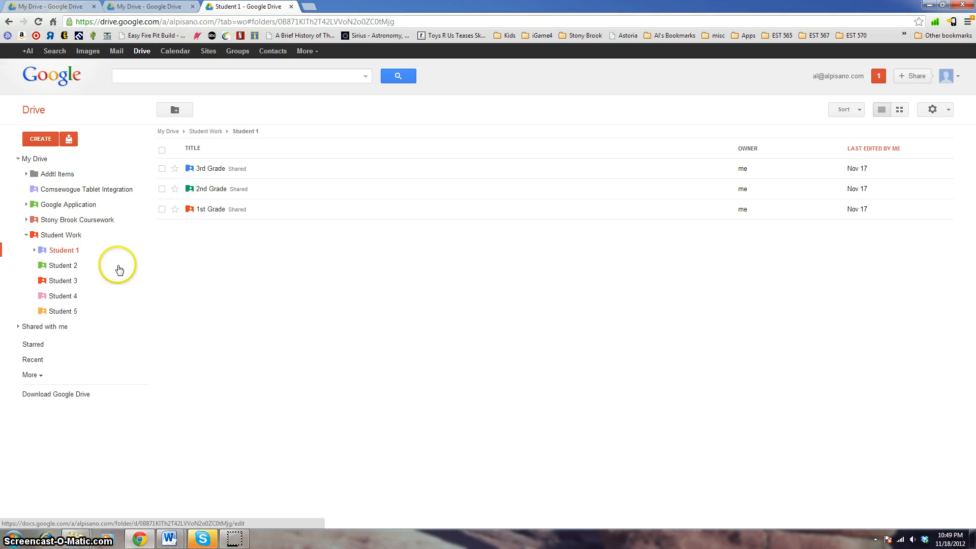
{"action": "mouse_move", "coordinate": [91, 254]}
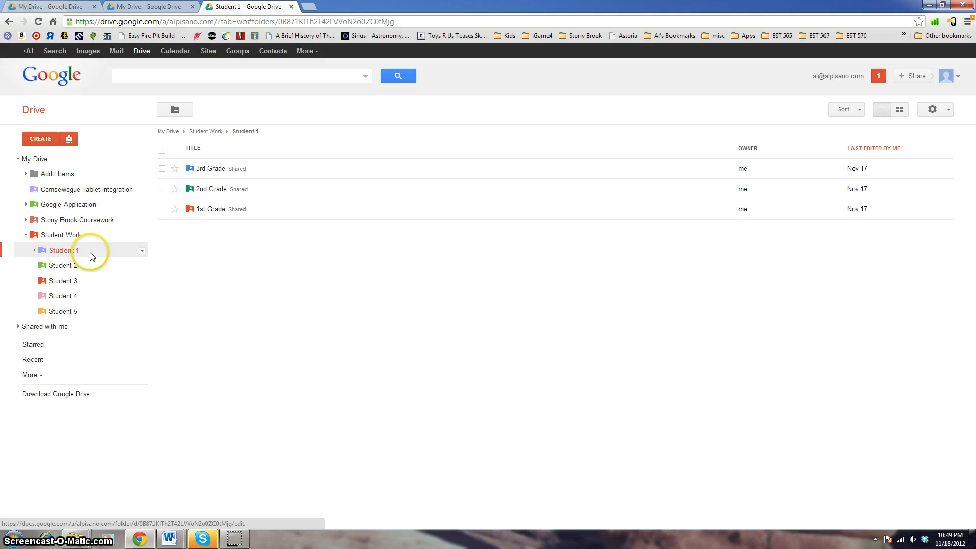
{"action": "left_click", "coordinate": [141, 251]}
{"action": "mouse_move", "coordinate": [185, 309]}
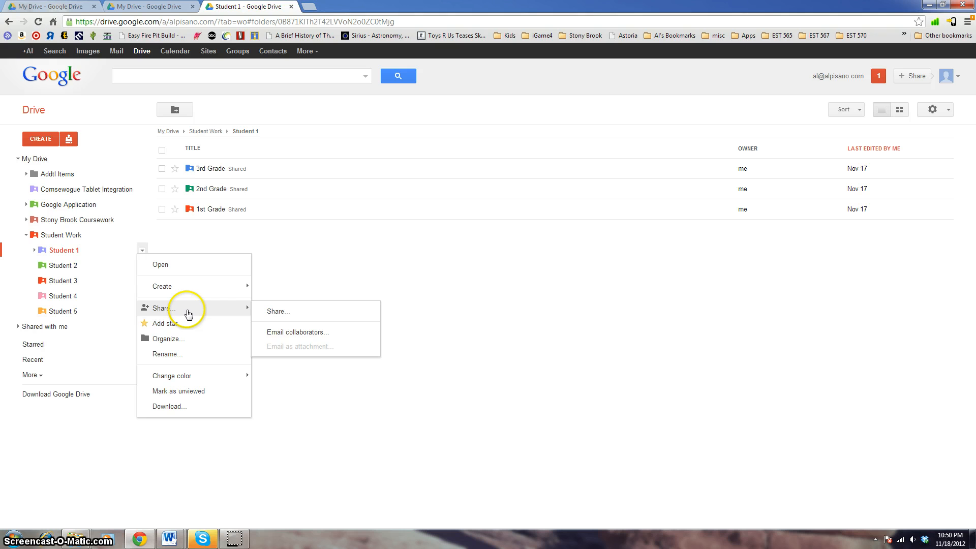
{"action": "left_click", "coordinate": [277, 314]}
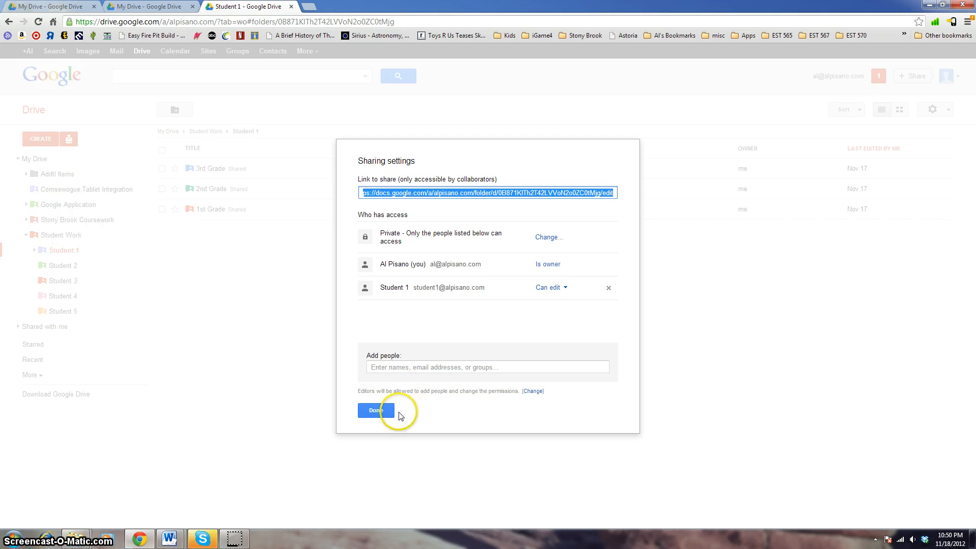
{"action": "left_click", "coordinate": [382, 414]}
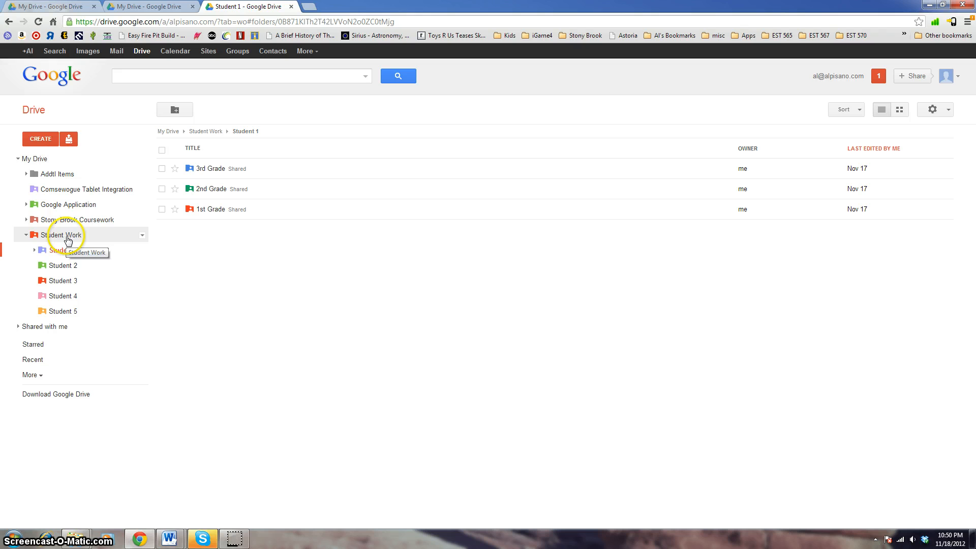
- Review the Student Work folder's sharing settings, looking through the full list of people with access
{"action": "left_click", "coordinate": [142, 236]}
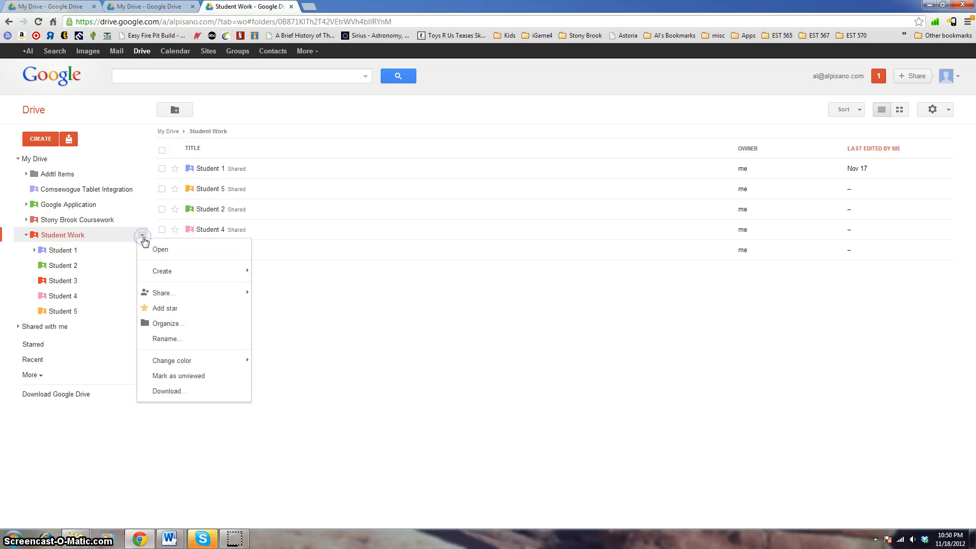
{"action": "mouse_move", "coordinate": [194, 298]}
{"action": "left_click", "coordinate": [262, 298]}
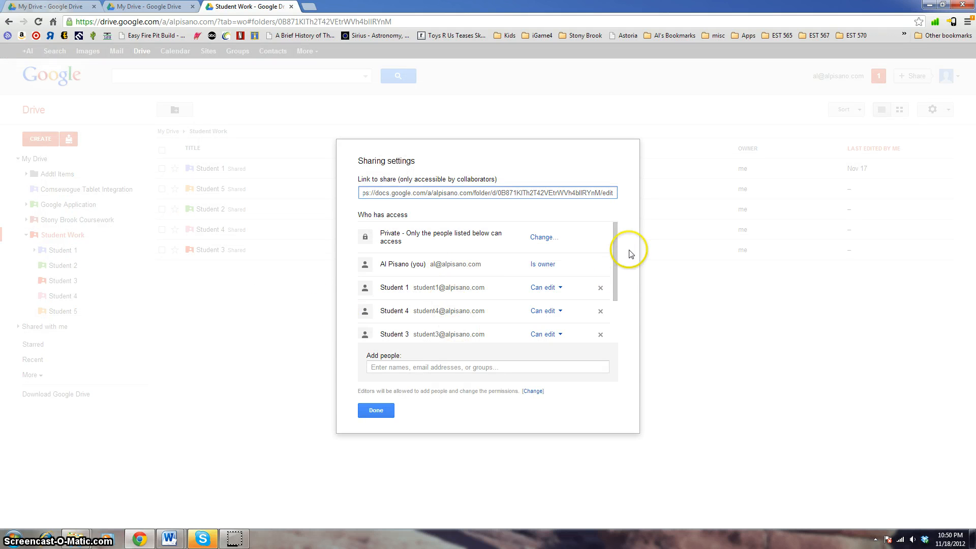
{"action": "left_click_drag", "start_coordinate": [615, 239], "coordinate": [612, 294]}
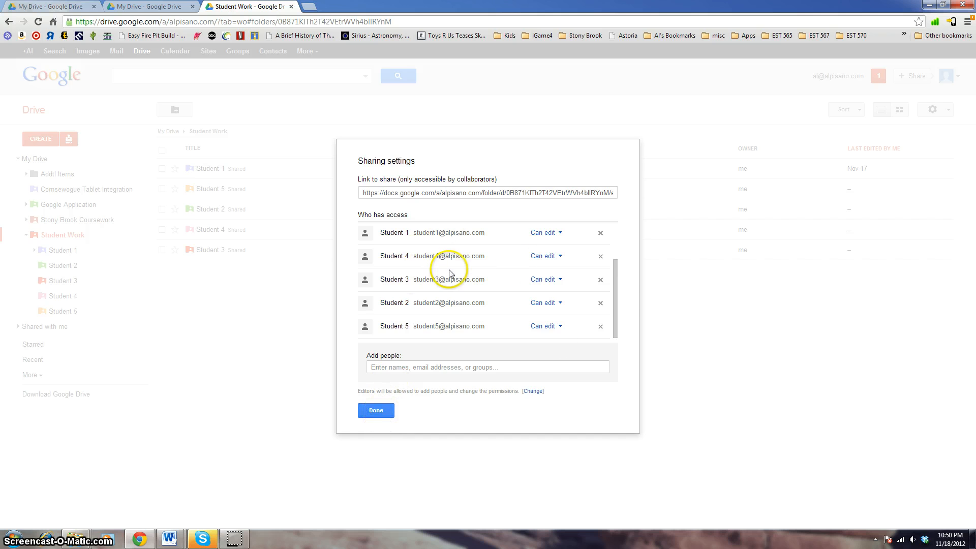
{"action": "left_click_drag", "start_coordinate": [615, 292], "coordinate": [607, 241]}
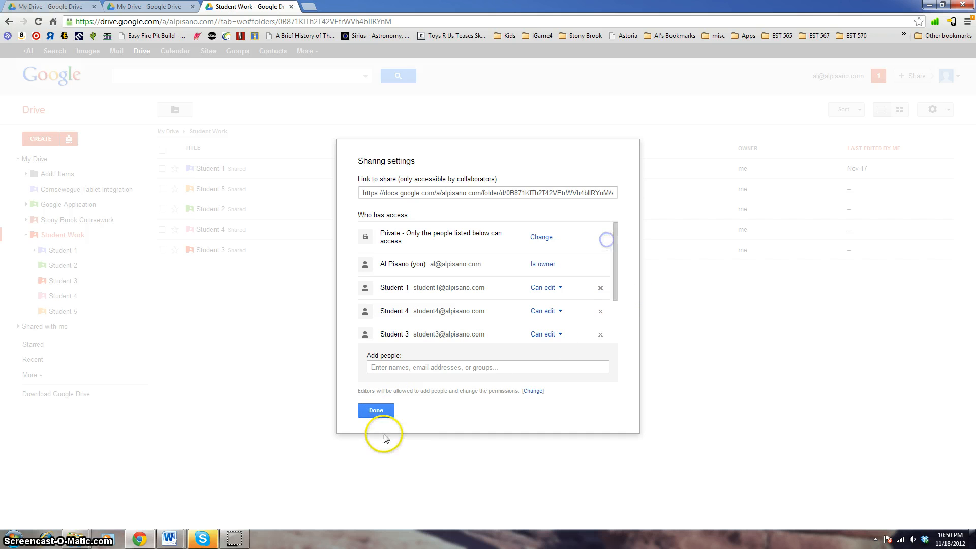
{"action": "left_click", "coordinate": [387, 410]}
- Return to the Student 1 folder and check again who has access to it
{"action": "left_click", "coordinate": [58, 252]}
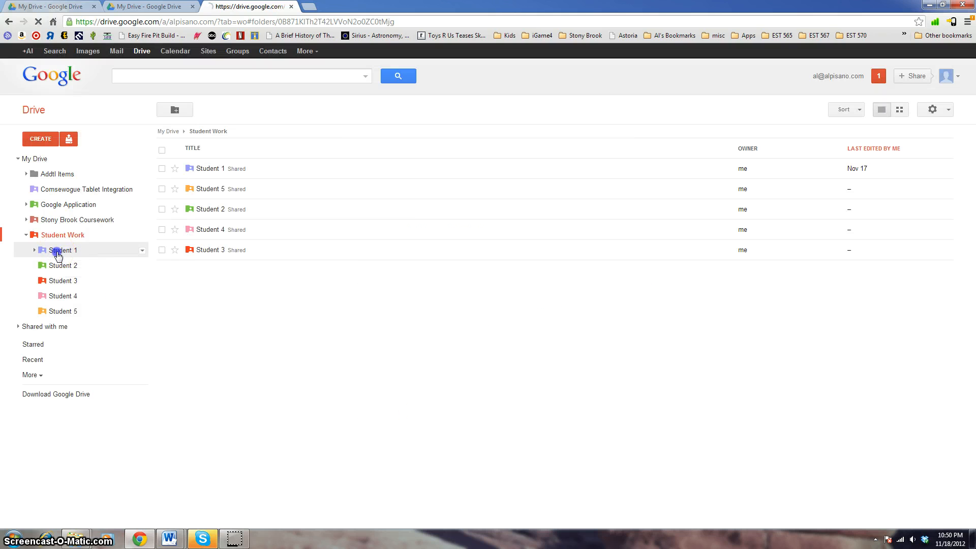
{"action": "left_click", "coordinate": [142, 251]}
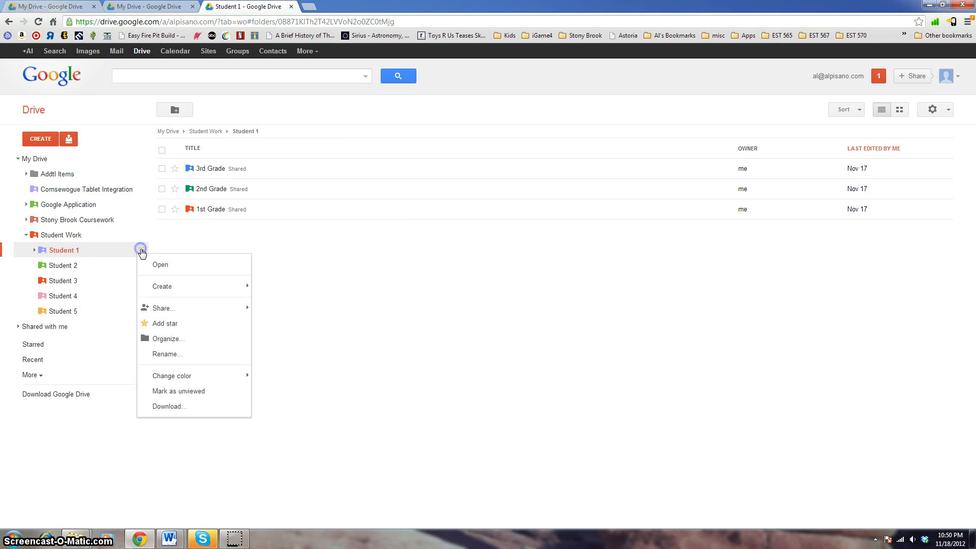
{"action": "mouse_move", "coordinate": [201, 314]}
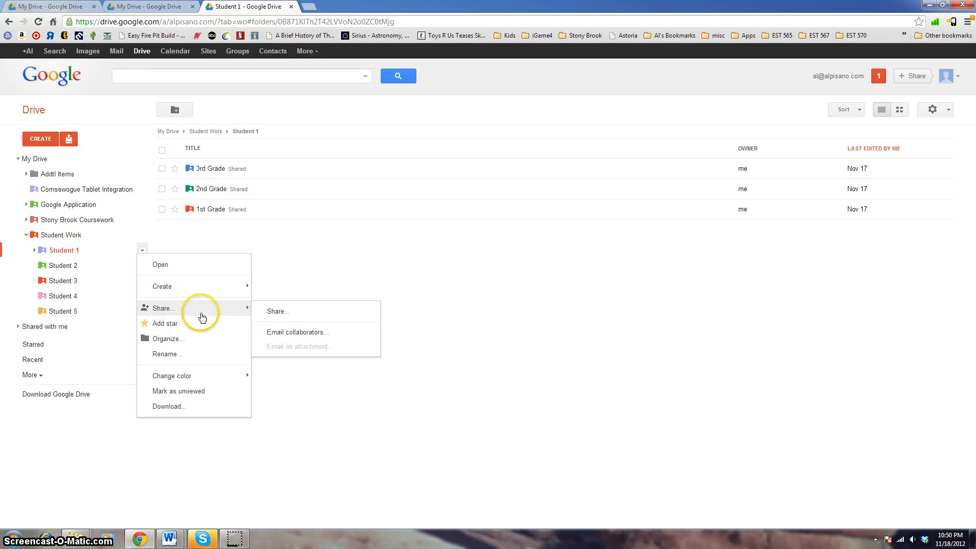
{"action": "left_click", "coordinate": [276, 311]}
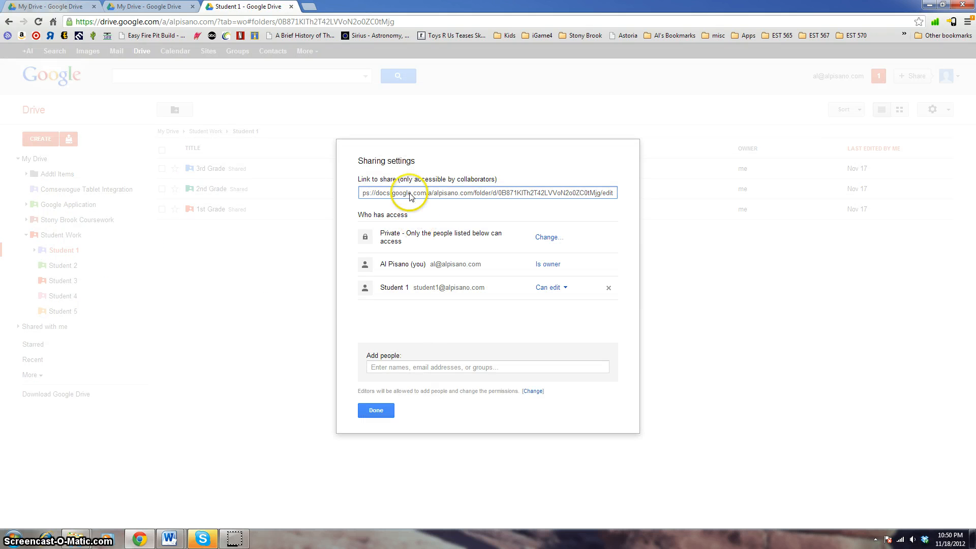
{"action": "left_click", "coordinate": [383, 412]}
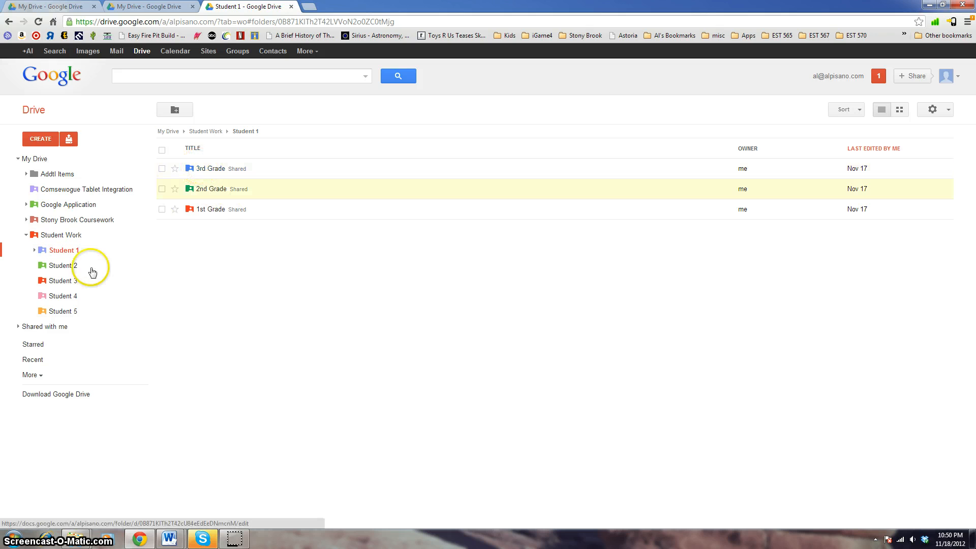
- Browse the Math, Science, Social Studies and ELA subfolders of Student 1's 3rd Grade folder
{"action": "left_click", "coordinate": [213, 170]}
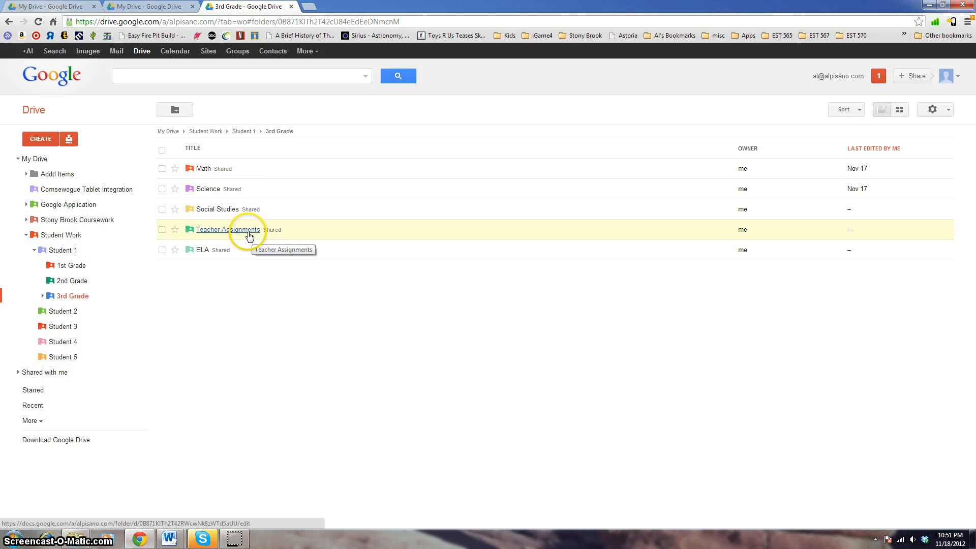
{"action": "left_click", "coordinate": [203, 170]}
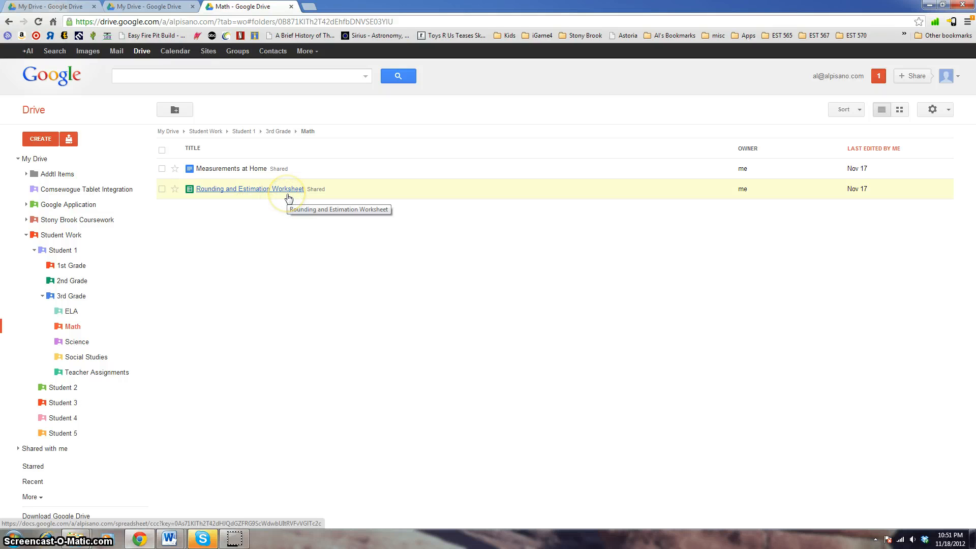
{"action": "left_click", "coordinate": [77, 343]}
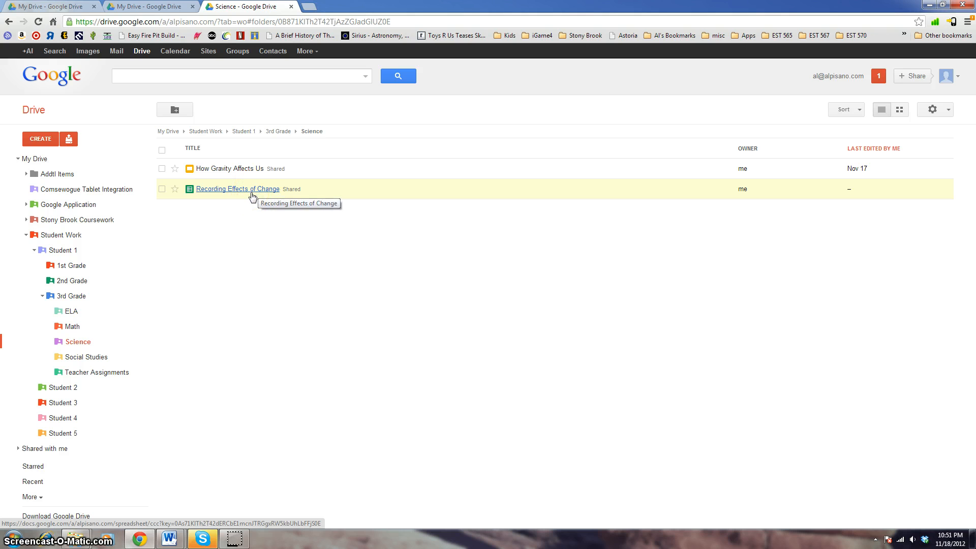
{"action": "left_click", "coordinate": [101, 358]}
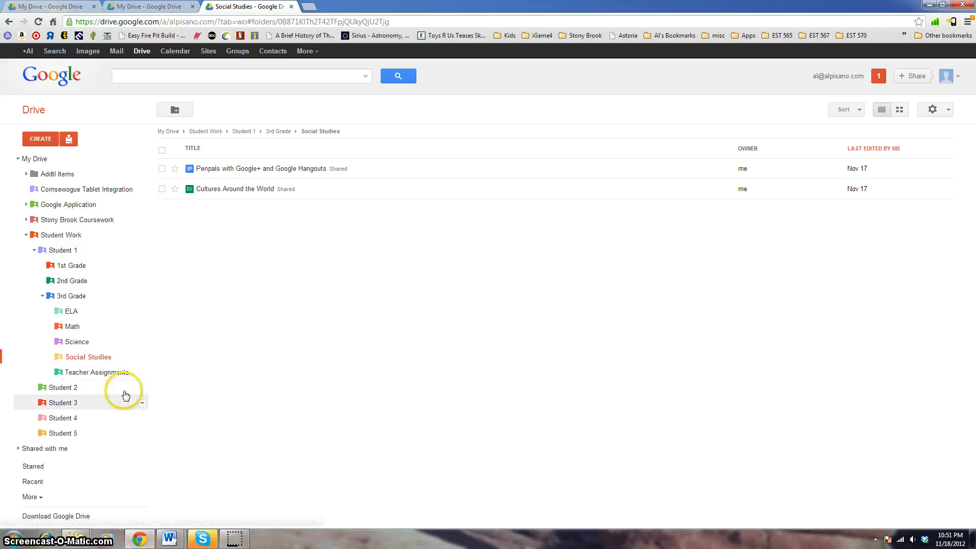
{"action": "left_click", "coordinate": [72, 311]}
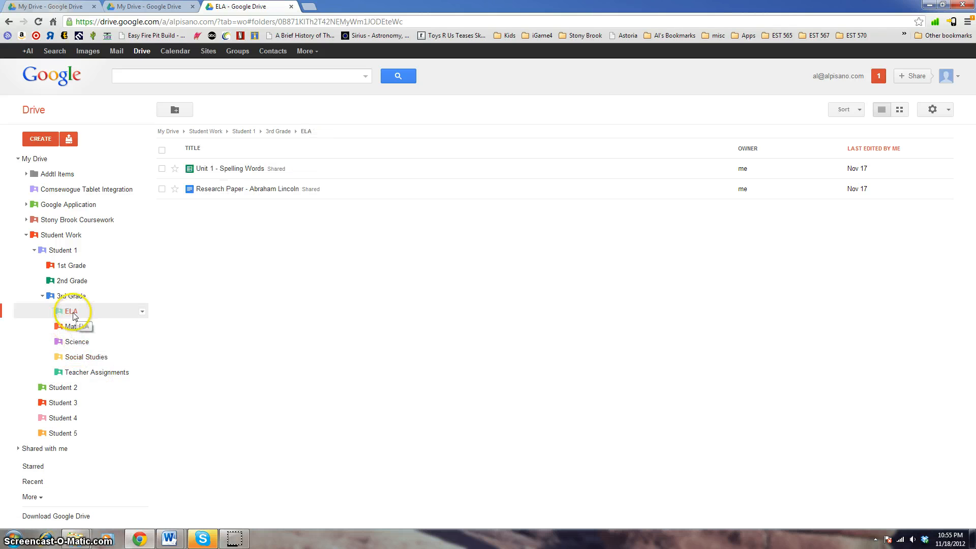
{"action": "right_click", "coordinate": [73, 313]}
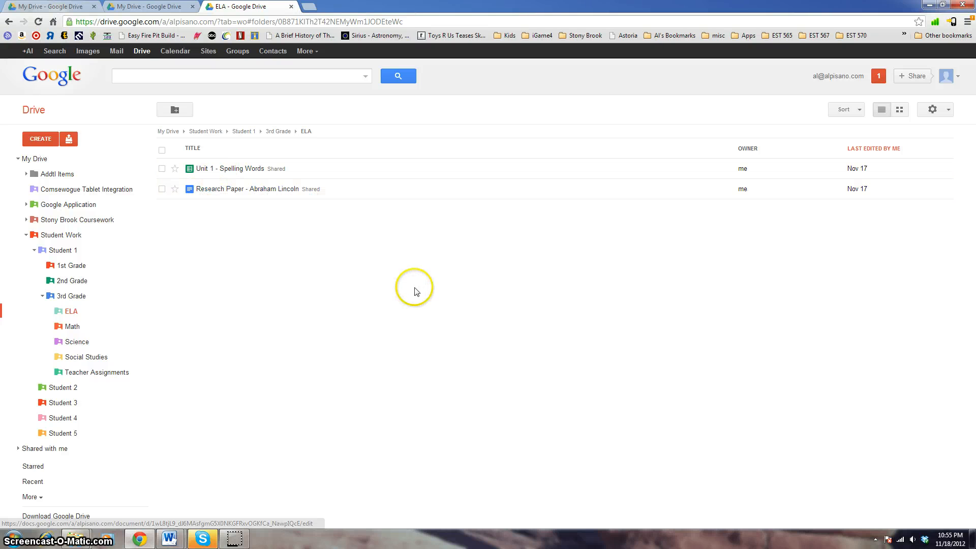
{"action": "left_click", "coordinate": [250, 189]}
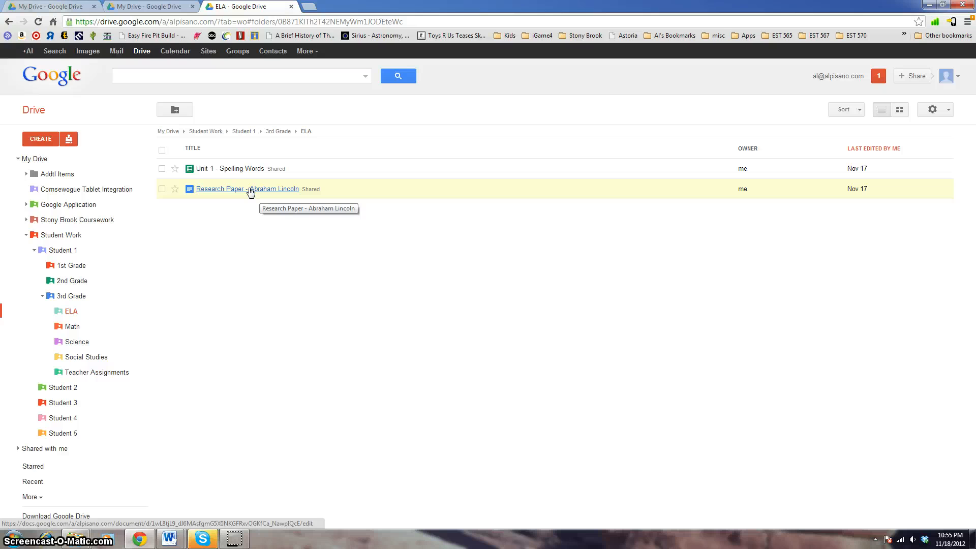
{"action": "left_click_drag", "start_coordinate": [250, 191], "coordinate": [99, 379]}
- Open the Teacher Assignments folder and review the access rights of each student in its sharing settings
{"action": "left_click", "coordinate": [99, 376]}
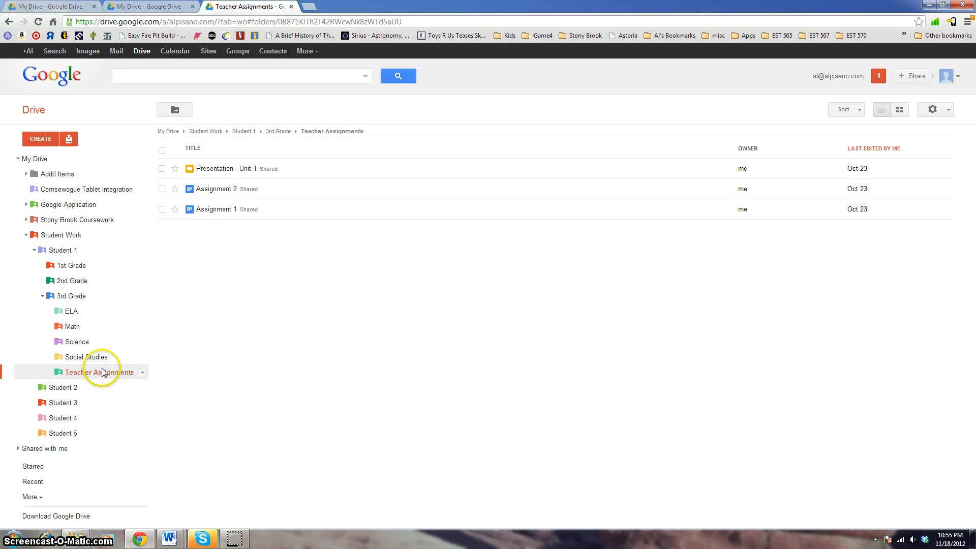
{"action": "left_click", "coordinate": [143, 373]}
{"action": "mouse_move", "coordinate": [190, 256]}
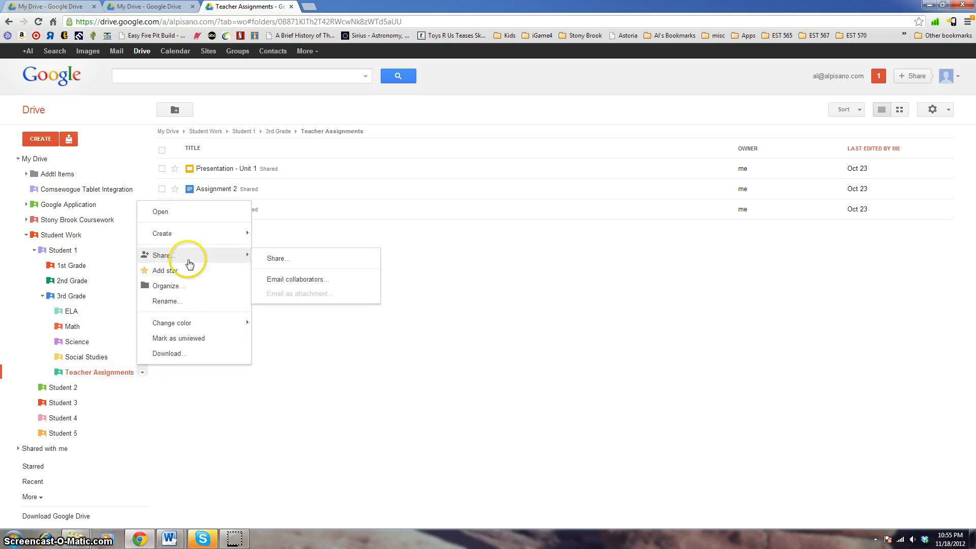
{"action": "left_click", "coordinate": [272, 257]}
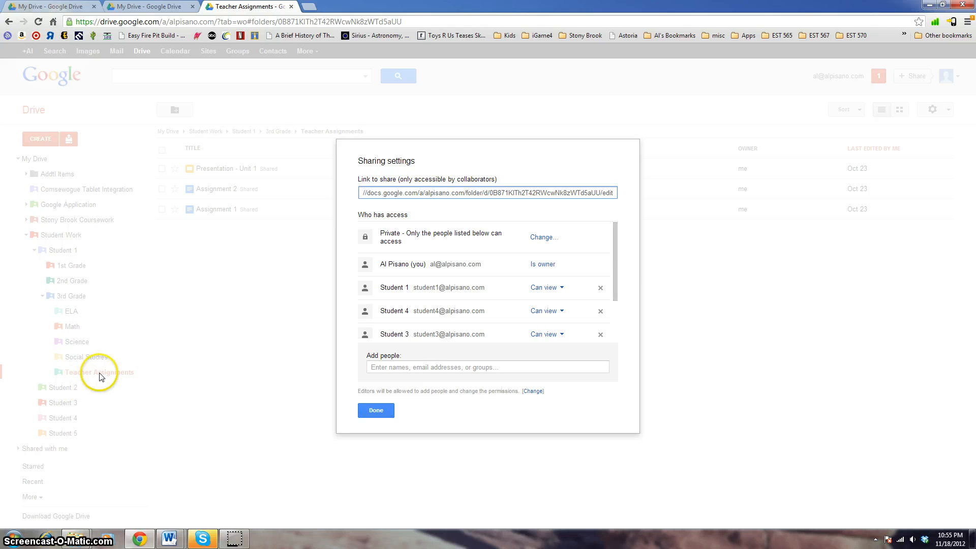
{"action": "left_click_drag", "start_coordinate": [617, 246], "coordinate": [619, 320]}
{"action": "left_click", "coordinate": [615, 289]}
{"action": "left_click", "coordinate": [377, 410]}
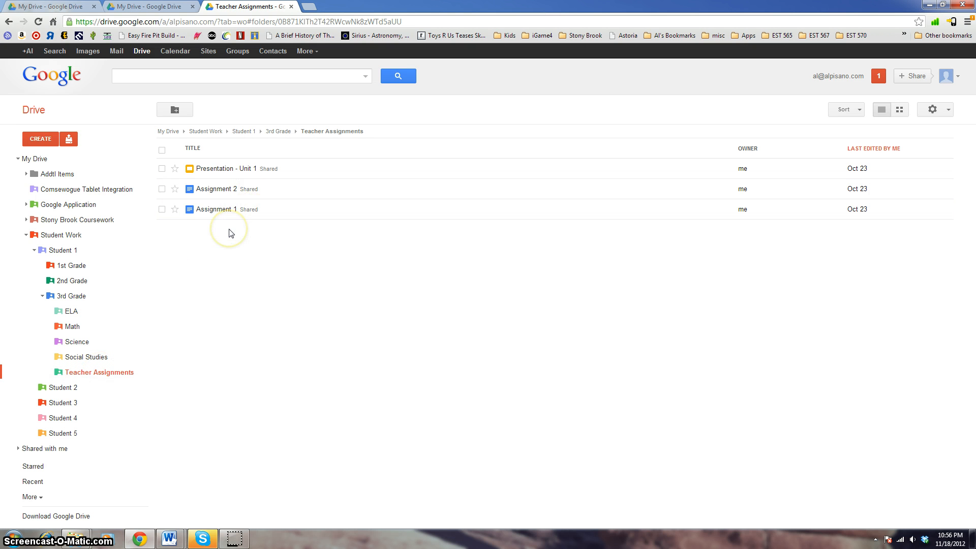
{"action": "left_click", "coordinate": [247, 315]}
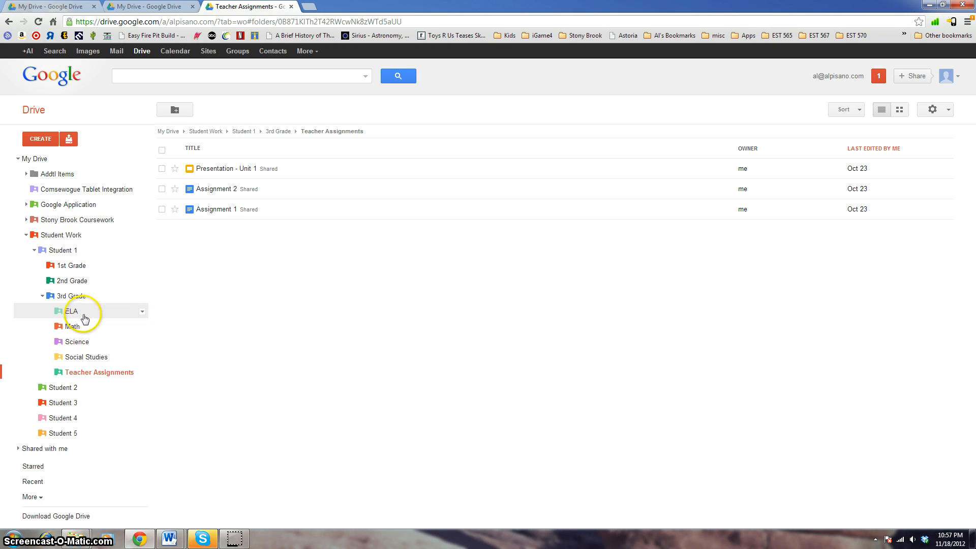
- Open the ELA folder, then collapse the 3rd Grade and Student 1 folders in the folder tree
{"action": "left_click", "coordinate": [143, 312]}
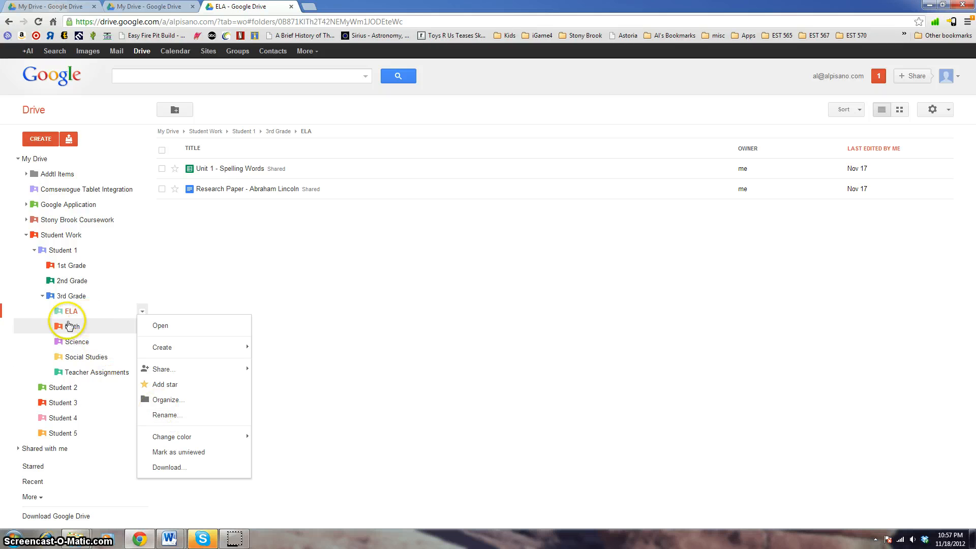
{"action": "left_click", "coordinate": [43, 296]}
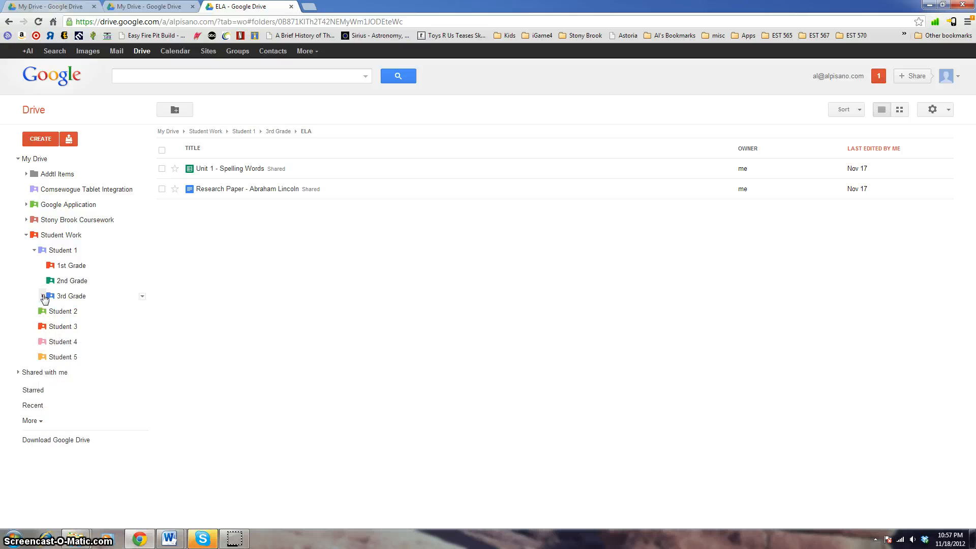
{"action": "left_click", "coordinate": [35, 250]}
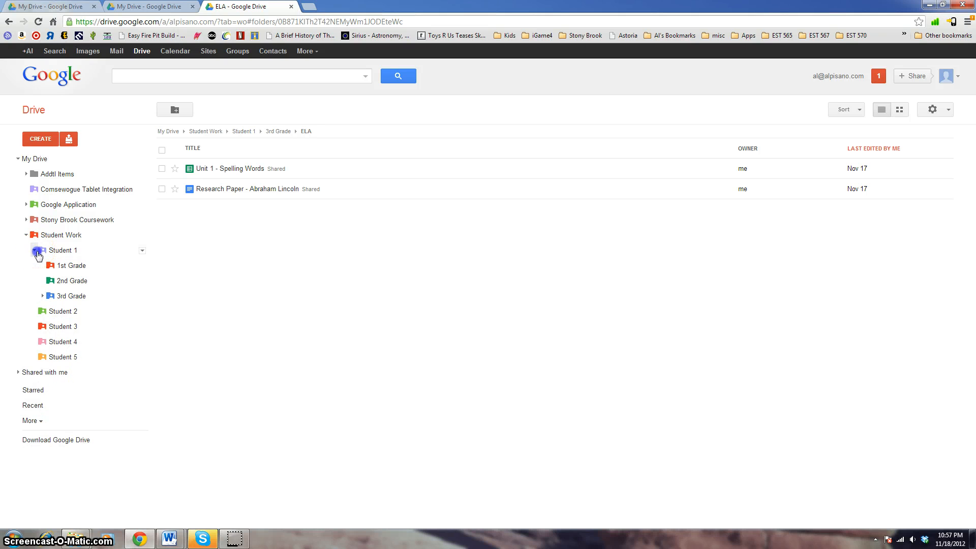